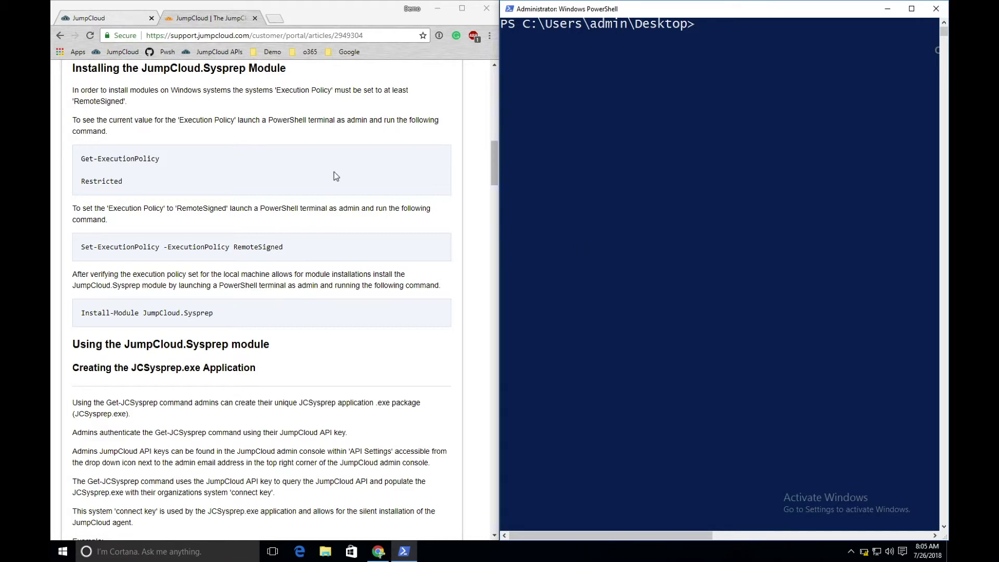
Confirm the execution policy is RemoteSigned with Get-ExecutionPolicy.
{"action": "left_click", "coordinate": [624, 184]}
{"action": "type", "text": "Get-Exec"}
{"action": "key", "text": "Tab"}
{"action": "key", "text": "Return"}
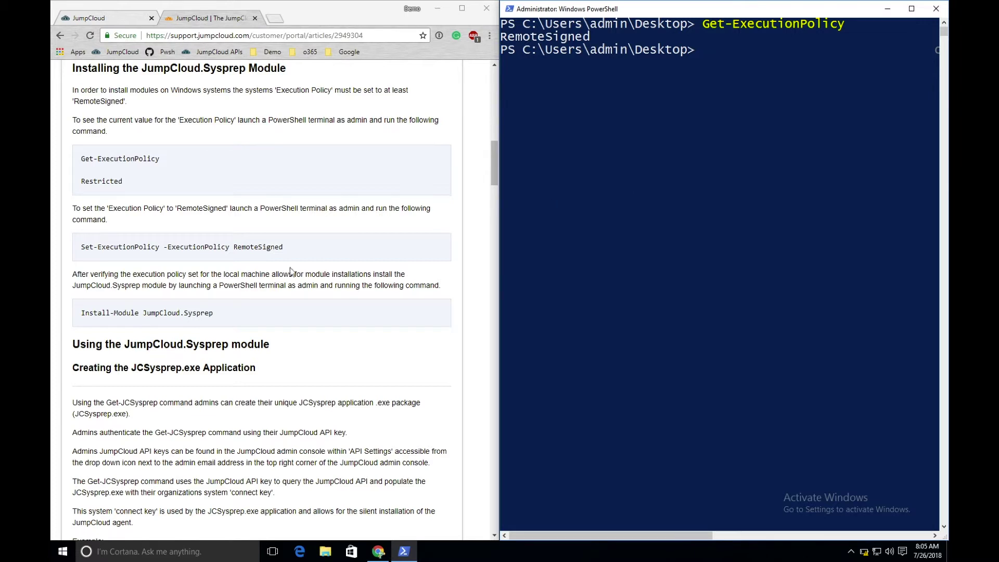
Install the JumpCloud.Sysprep module from the article's command, answering Y to trust PSGallery.
{"action": "triple_click", "coordinate": [180, 313]}
{"action": "key", "text": "ctrl+c"}
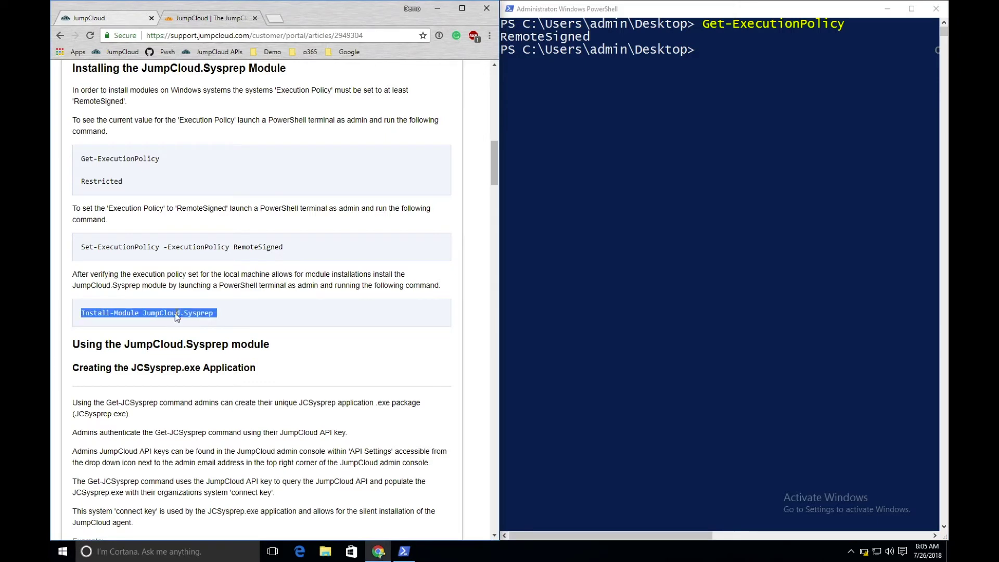
{"action": "left_click", "coordinate": [639, 260]}
{"action": "right_click", "coordinate": [640, 261]}
{"action": "key", "text": "Return"}
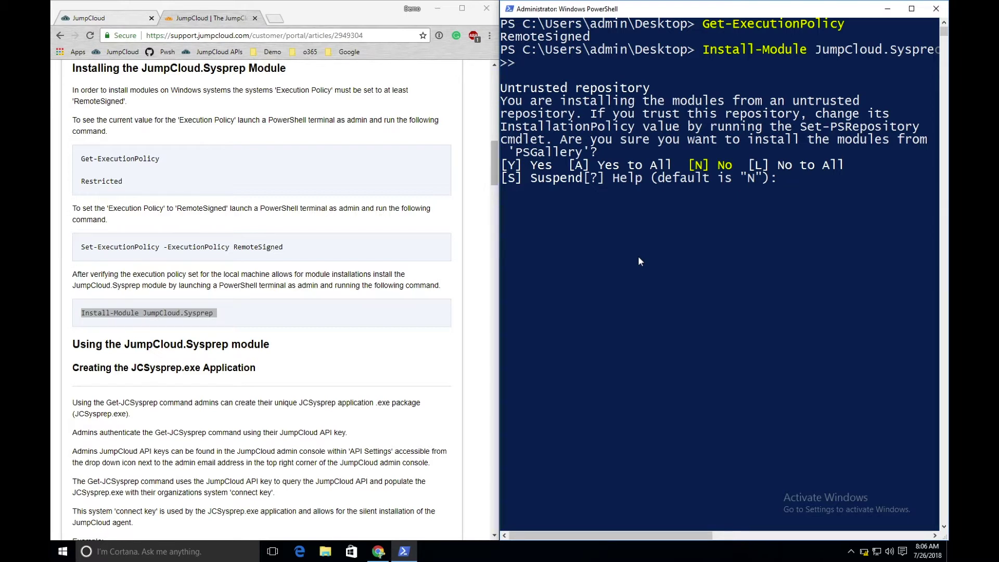
{"action": "type", "text": "y"}
{"action": "key", "text": "Return"}
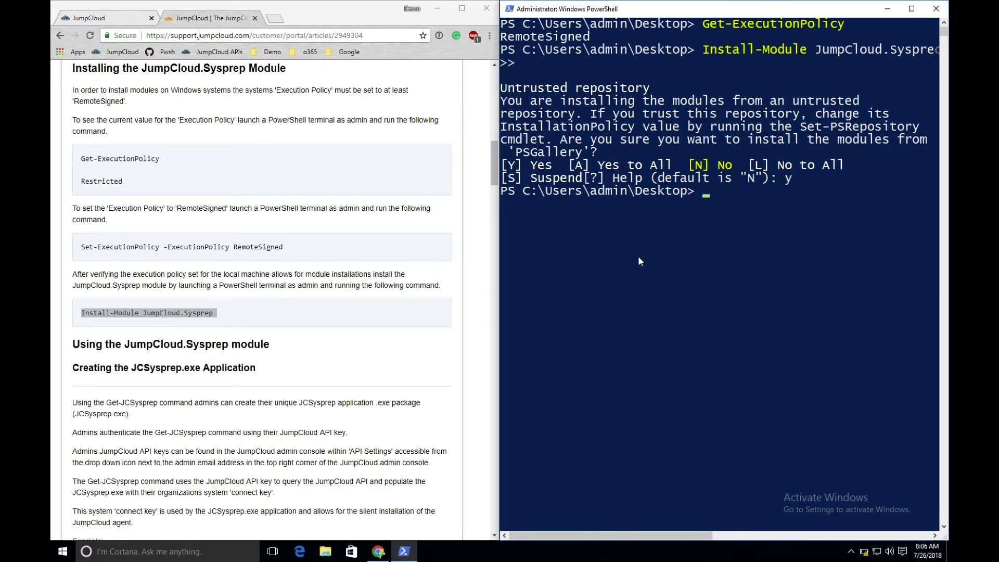
{"action": "type", "text": "Get-Command -Module J"}
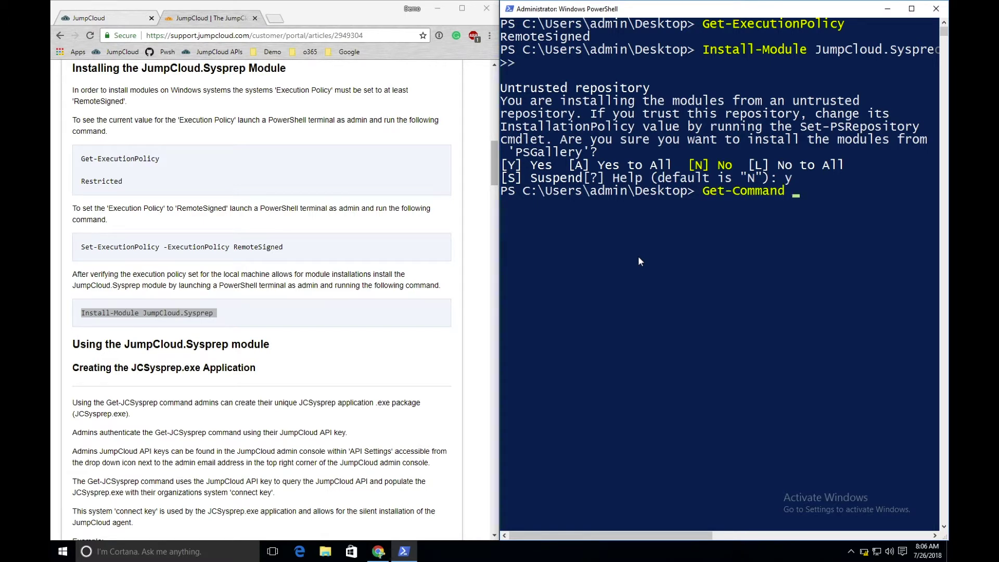
{"action": "type", "text": "umpCloud.Sysprep"}
Run Get-Command -Module JumpCloud.Sysprep, then start Get-JCSysprep to reach the JumpCloudAPIKey prompt.
{"action": "key", "text": "Return"}
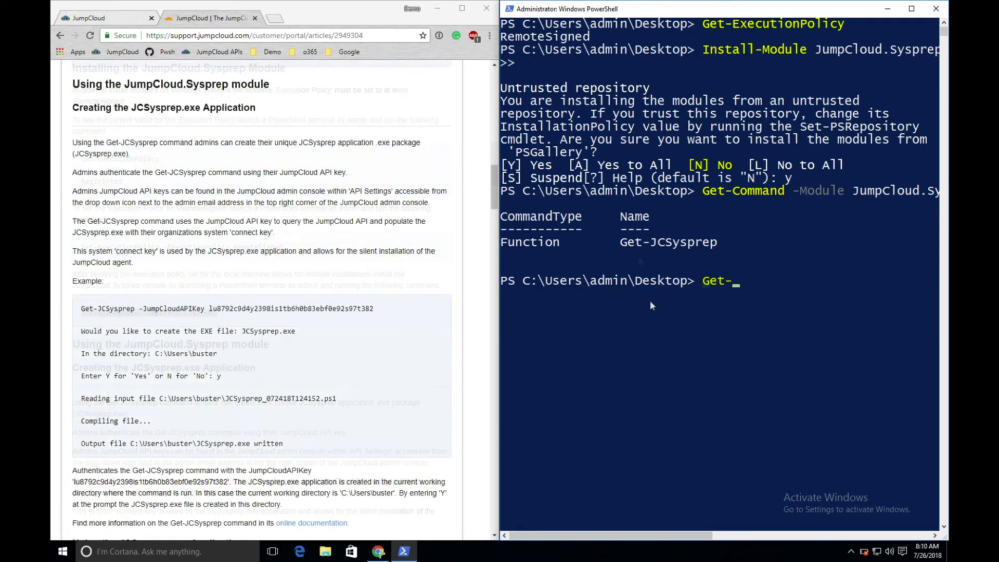
{"action": "type", "text": "JCSysprep"}
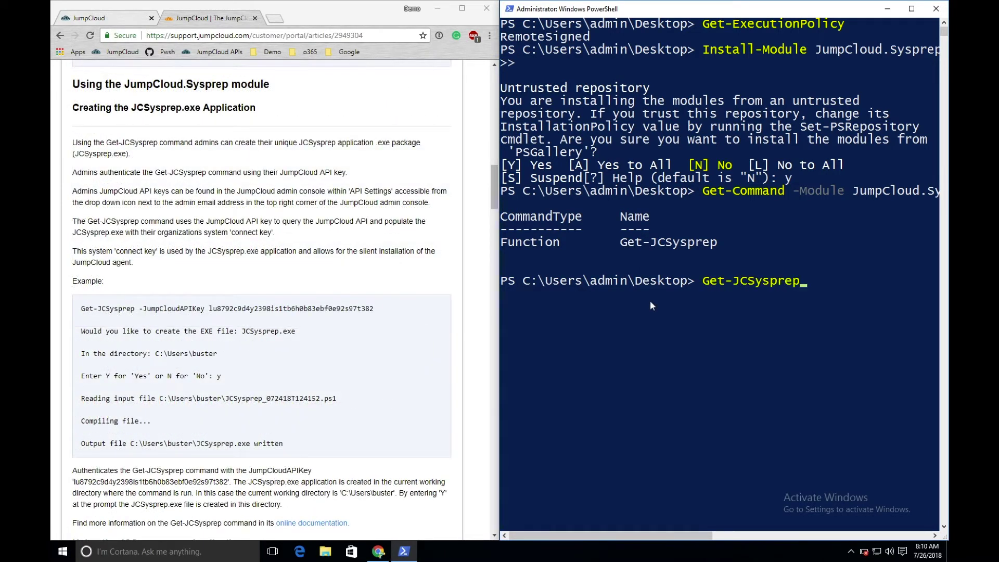
{"action": "key", "text": "Return"}
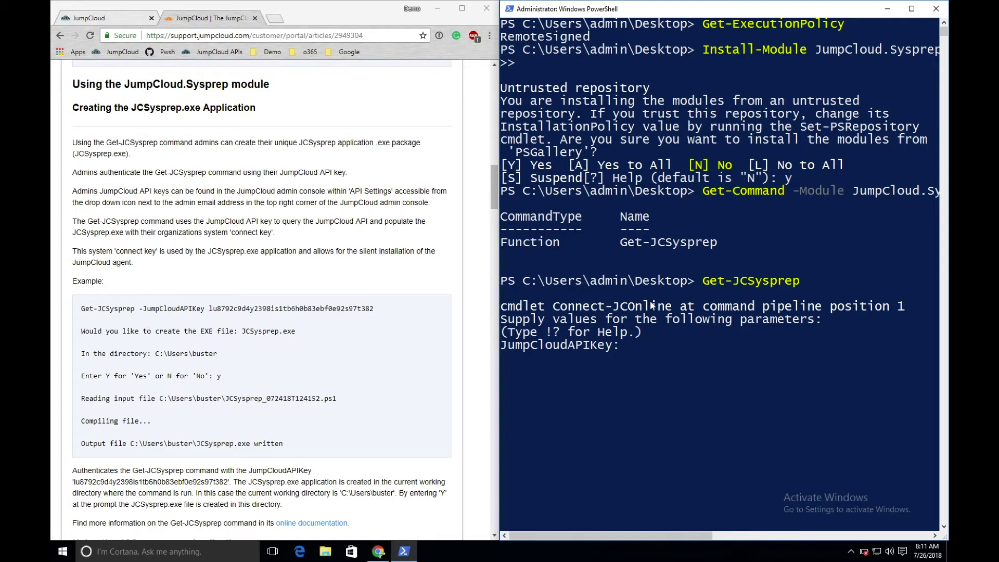
Select the account's API key from the JumpCloud console's API Settings.
{"action": "left_click", "coordinate": [194, 53]}
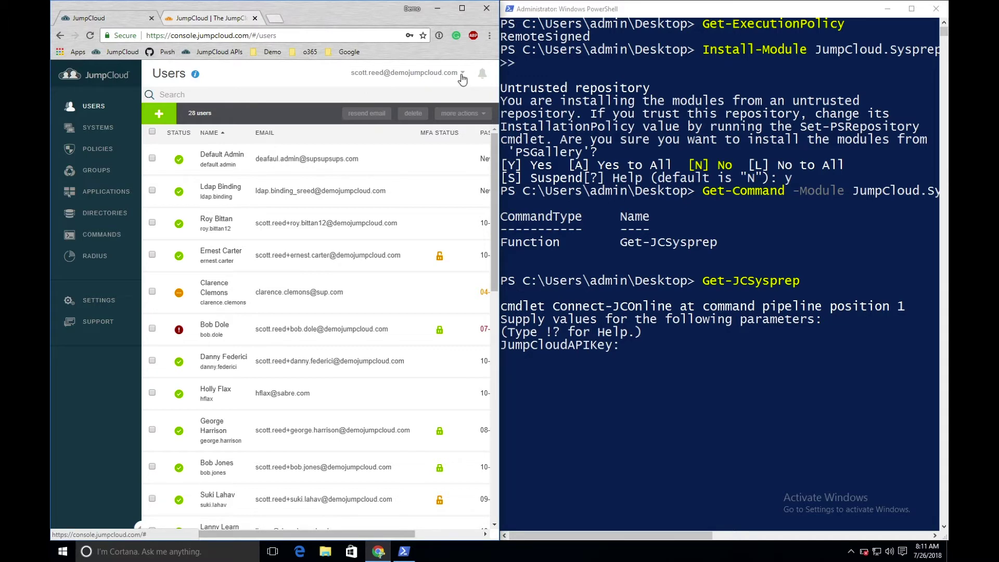
{"action": "left_click", "coordinate": [463, 75]}
{"action": "left_click", "coordinate": [408, 136]}
{"action": "double_click", "coordinate": [332, 125]}
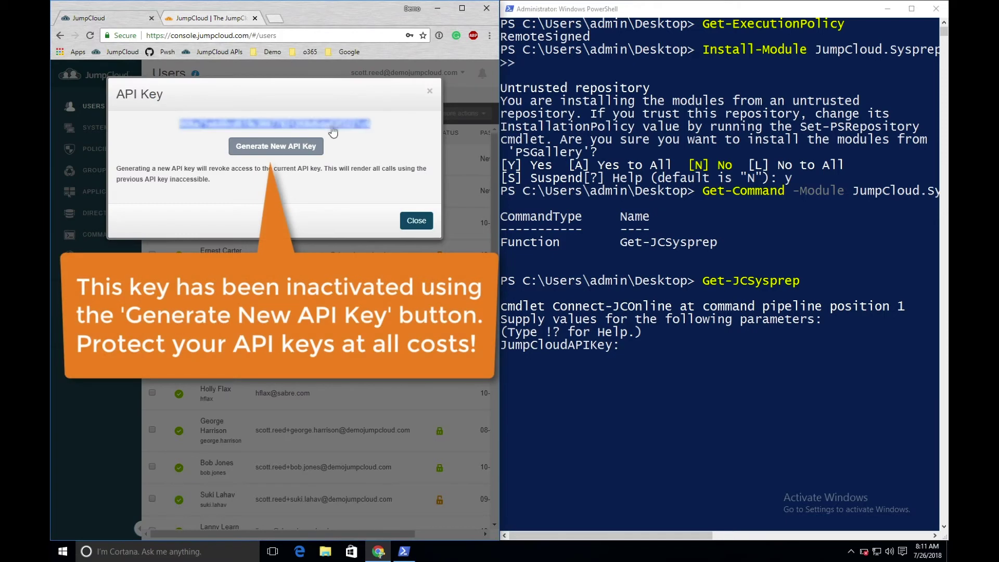
Paste the API key at the PowerShell prompt and confirm creating JCSysprep.exe on the Desktop.
{"action": "left_click", "coordinate": [655, 240]}
{"action": "right_click", "coordinate": [658, 243]}
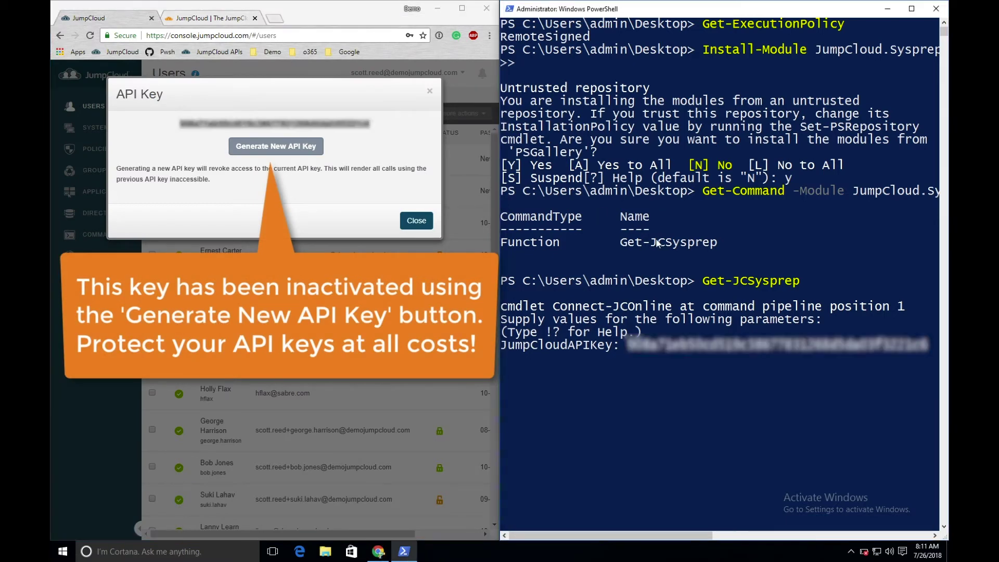
{"action": "key", "text": "Return"}
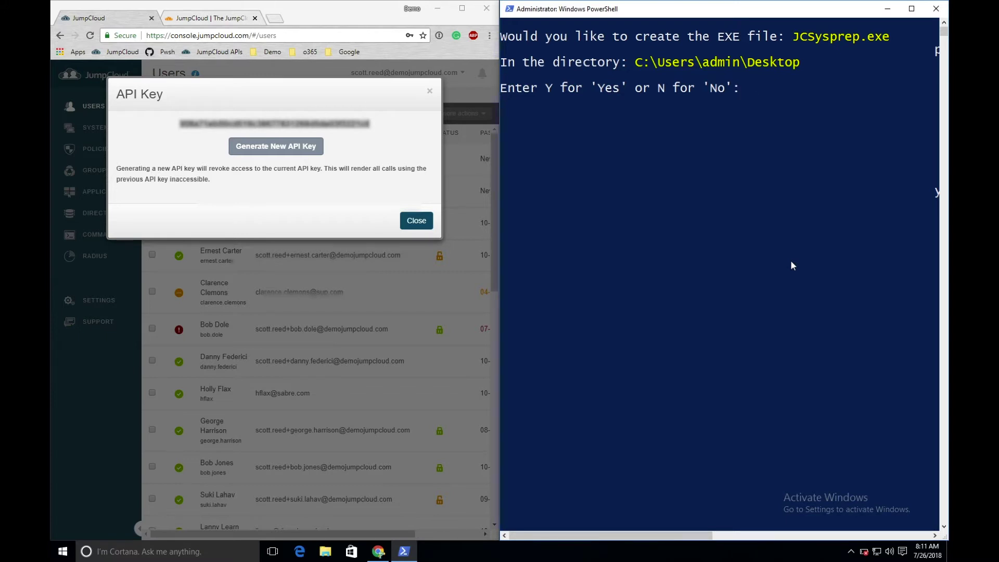
{"action": "type", "text": "y"}
{"action": "key", "text": "Return"}
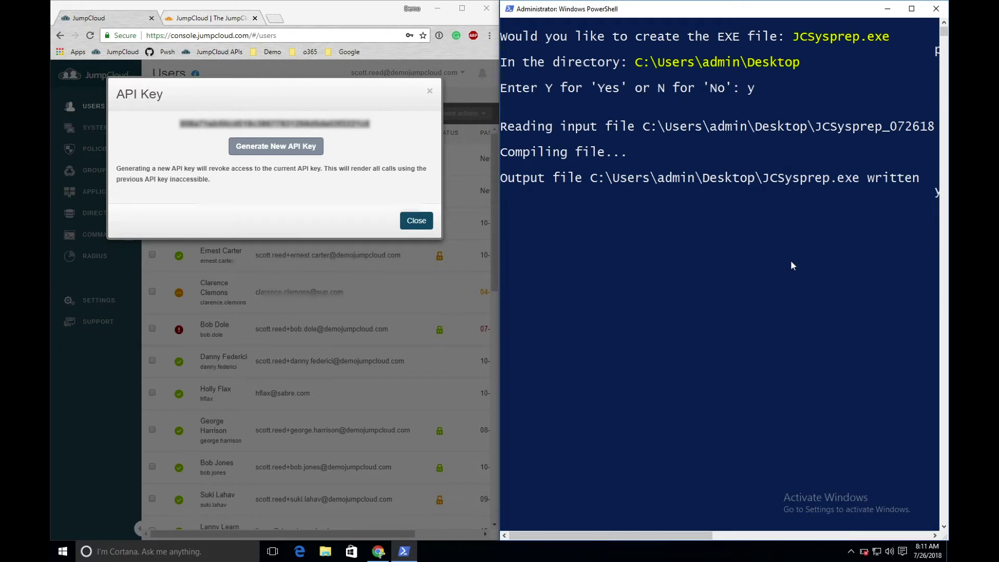
{"action": "double_click", "coordinate": [274, 123]}
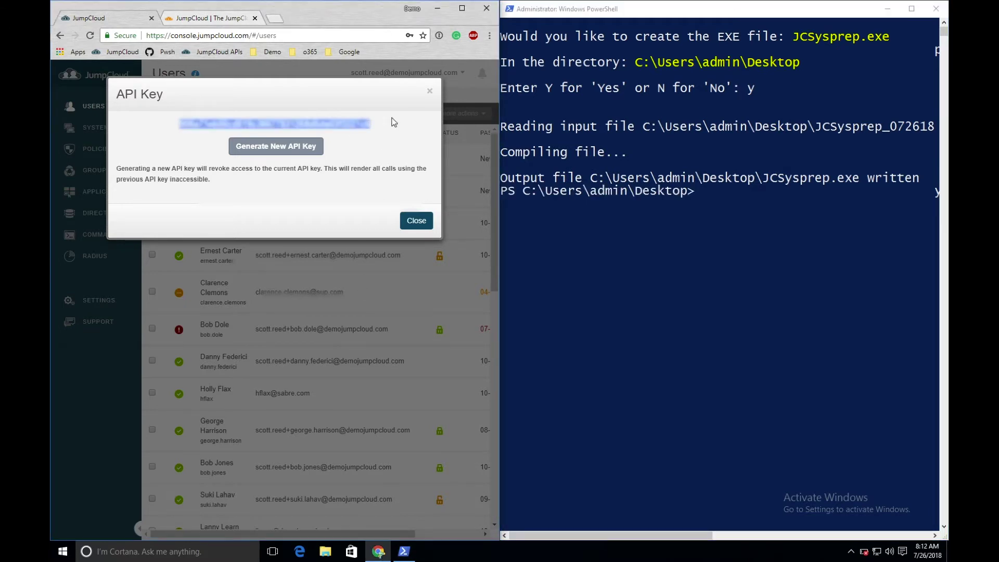
Launch JCSysprep.exe from the desktop and close its not-run-as-administrator warning.
{"action": "left_click", "coordinate": [436, 9]}
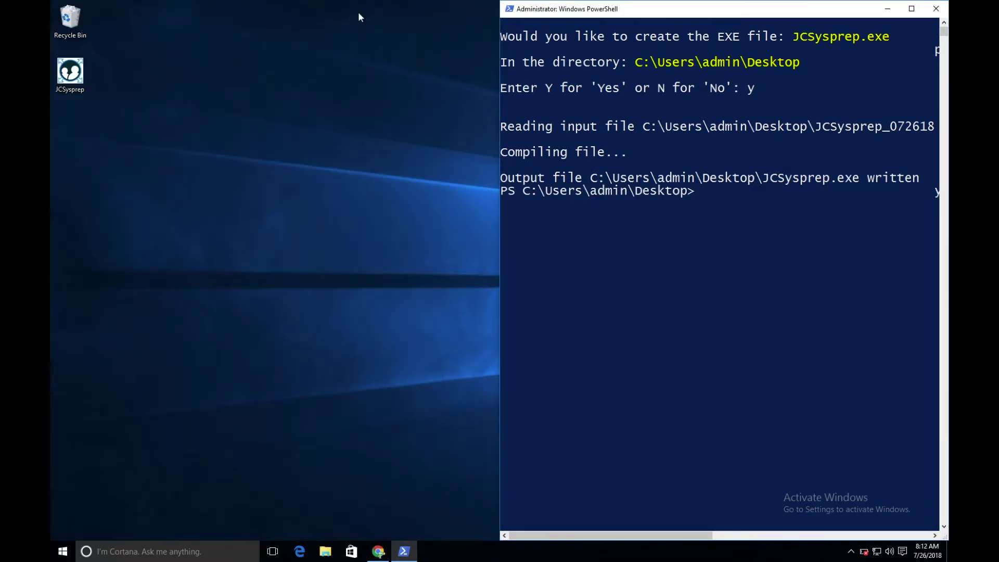
{"action": "left_click", "coordinate": [77, 83]}
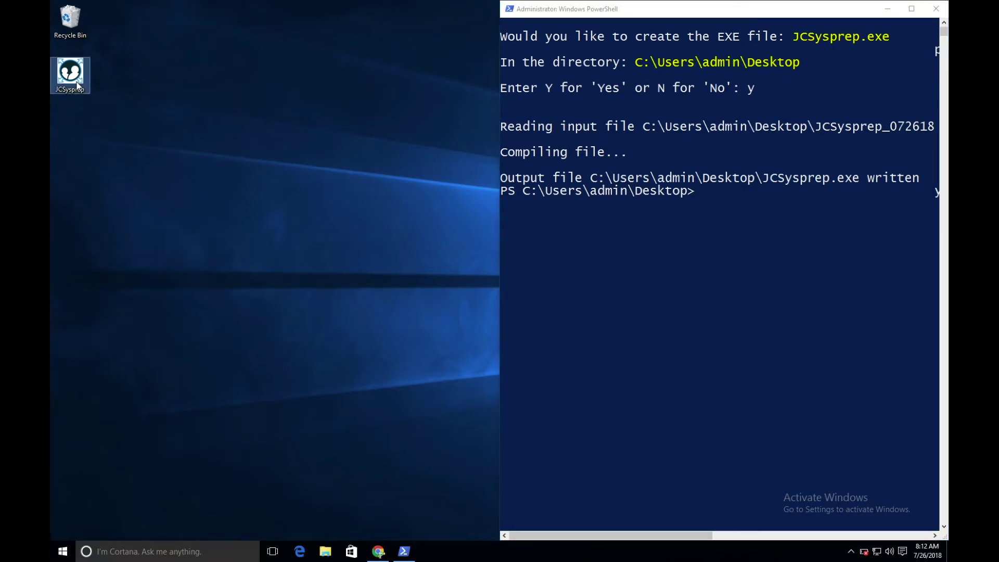
{"action": "double_click", "coordinate": [77, 84]}
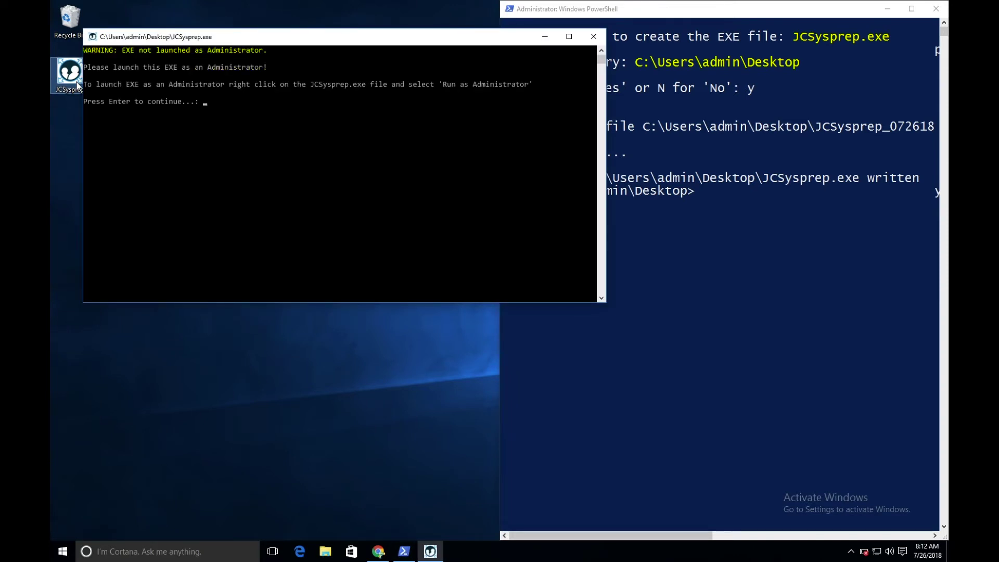
{"action": "left_click", "coordinate": [593, 37]}
Relaunch JCSysprep.exe with Run as administrator, moving the permission choice to allow.
{"action": "right_click", "coordinate": [61, 85]}
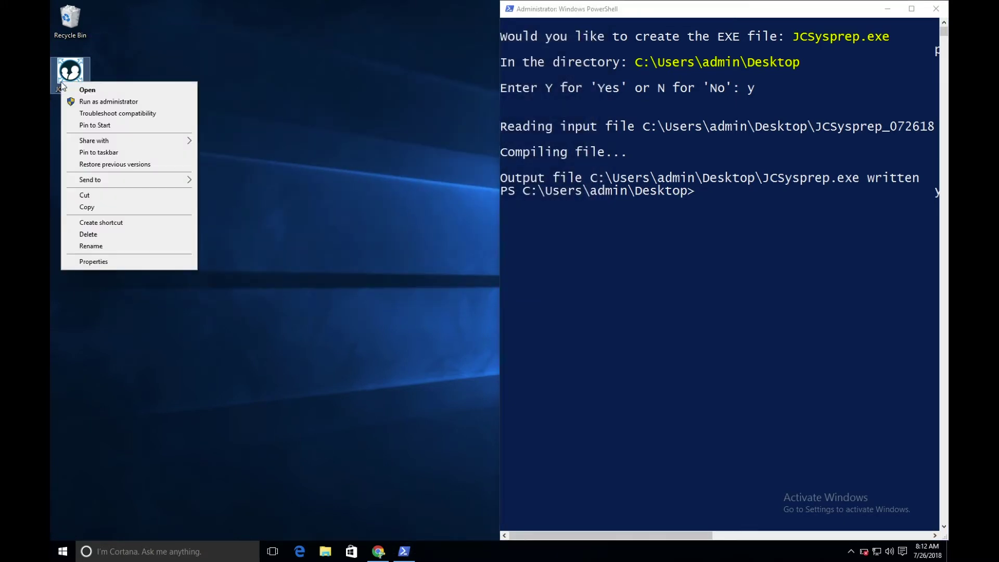
{"action": "left_click", "coordinate": [114, 104]}
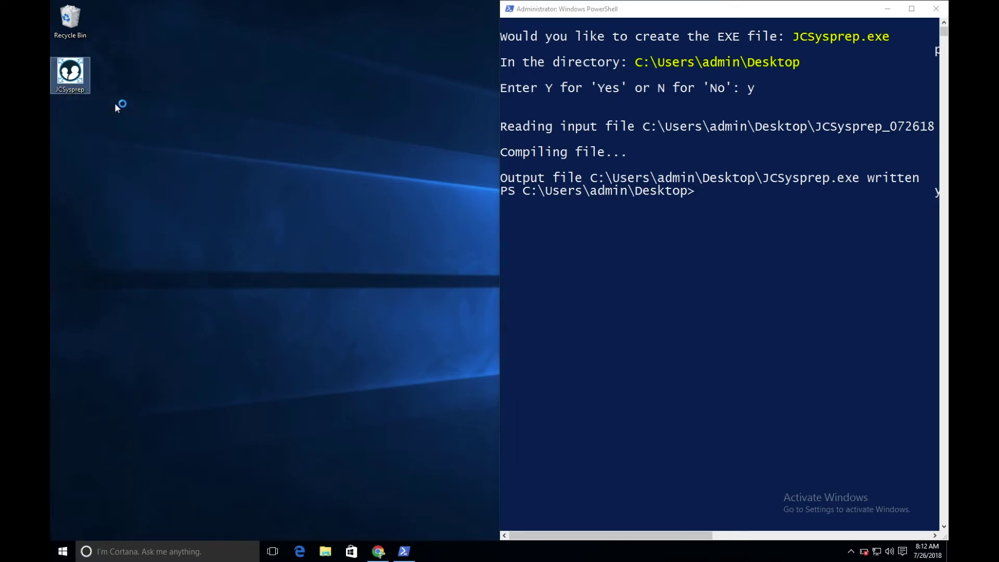
{"action": "key", "text": "Left"}
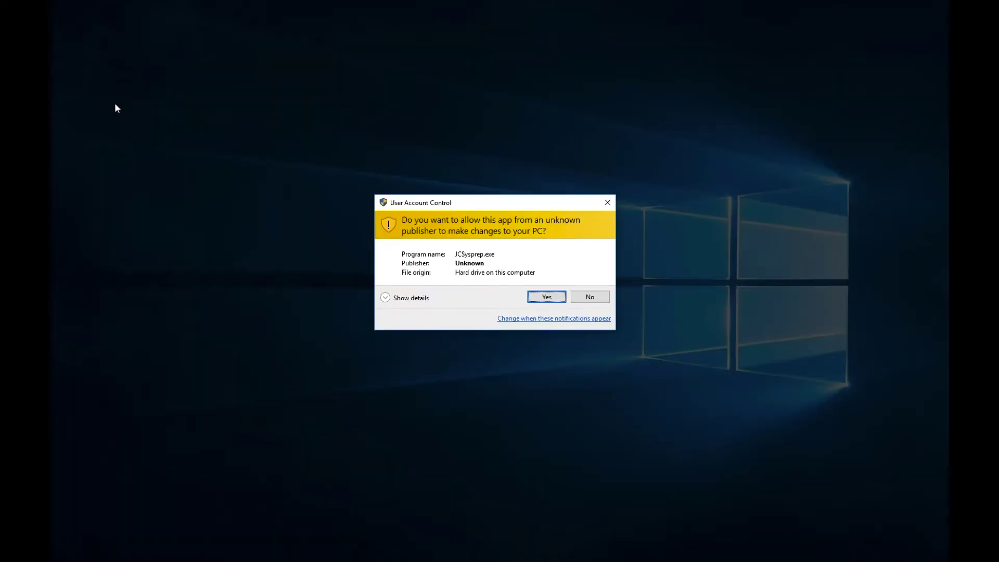
Approve the UAC prompt and choose menu option 1 to rename a local user account.
{"action": "key", "text": "Return"}
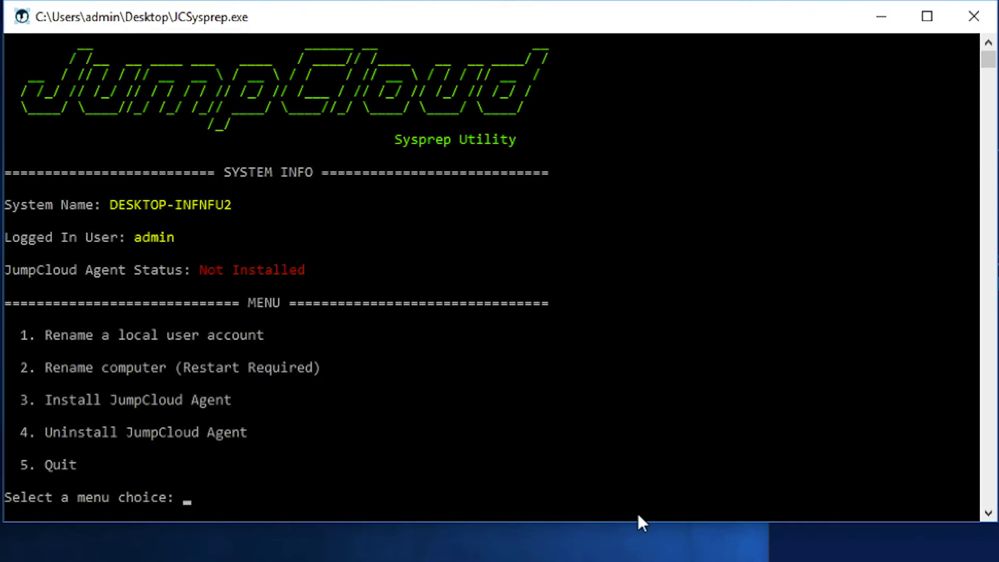
{"action": "type", "text": "1"}
{"action": "key", "text": "Return"}
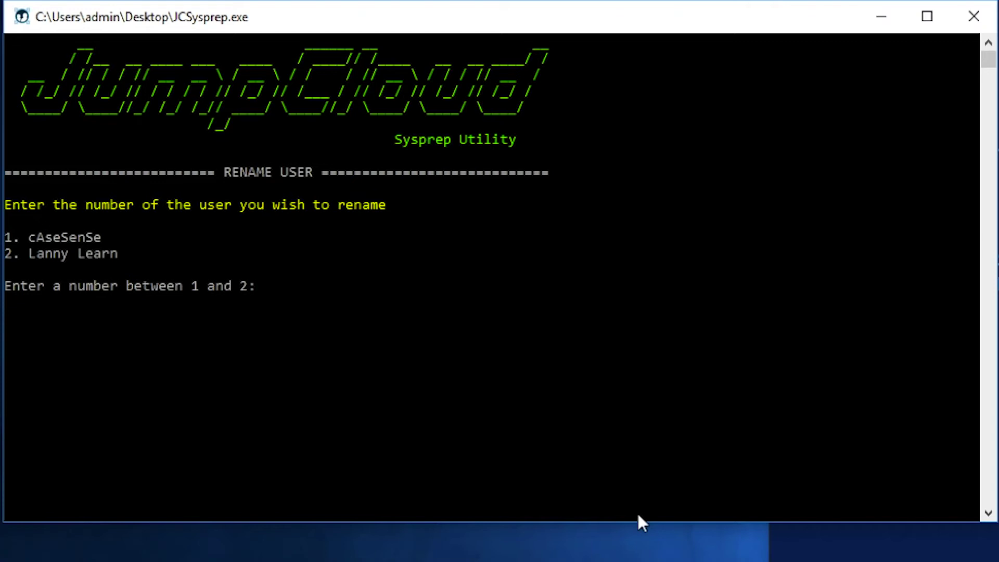
Rename local user 2 to the new lowercase username and confirm the change.
{"action": "type", "text": "2"}
{"action": "key", "text": "Return"}
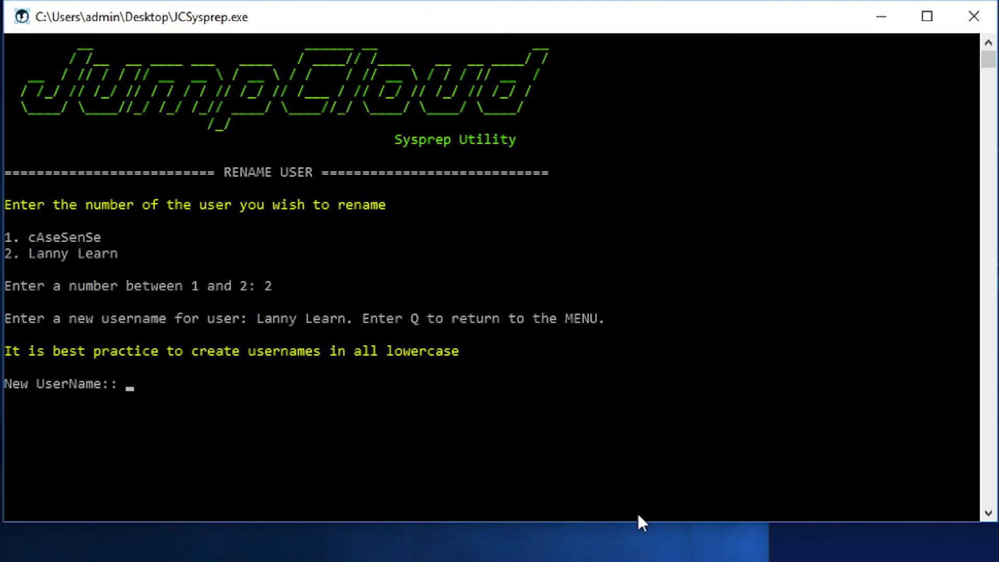
{"action": "type", "text": "lanny.ler"}
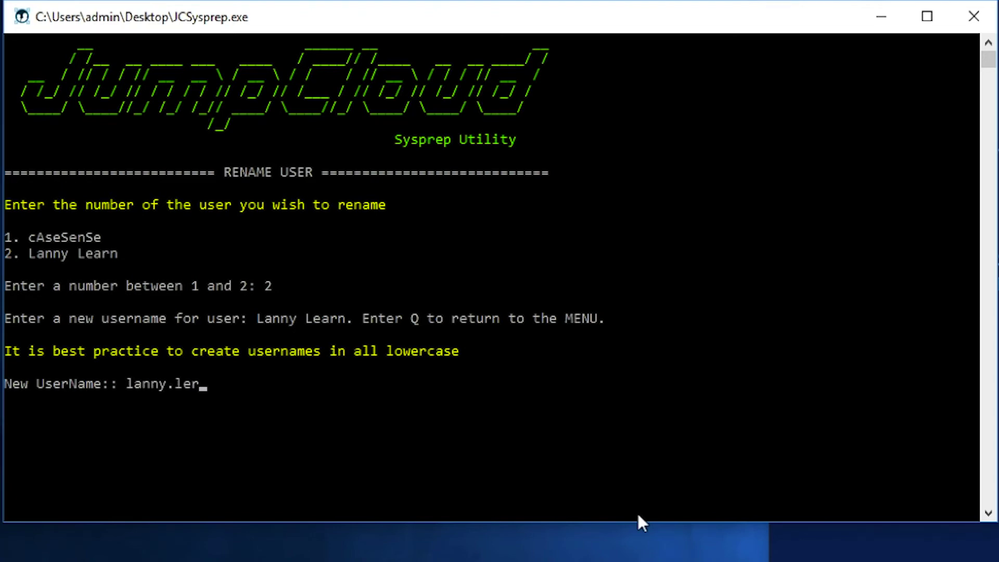
{"action": "key", "text": "BackSpace"}
{"action": "type", "text": "arn"}
{"action": "key", "text": "Return"}
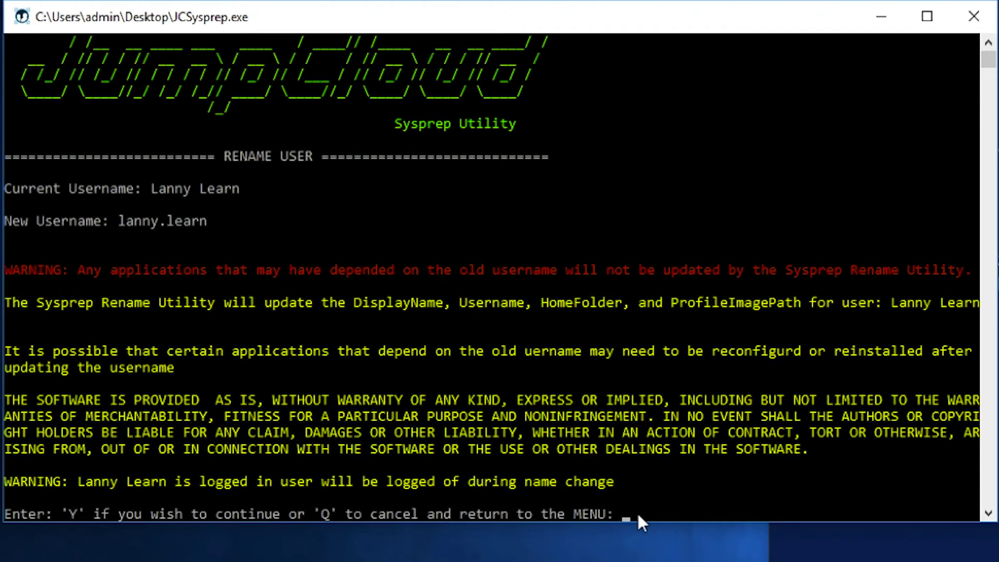
{"action": "key", "text": "Return"}
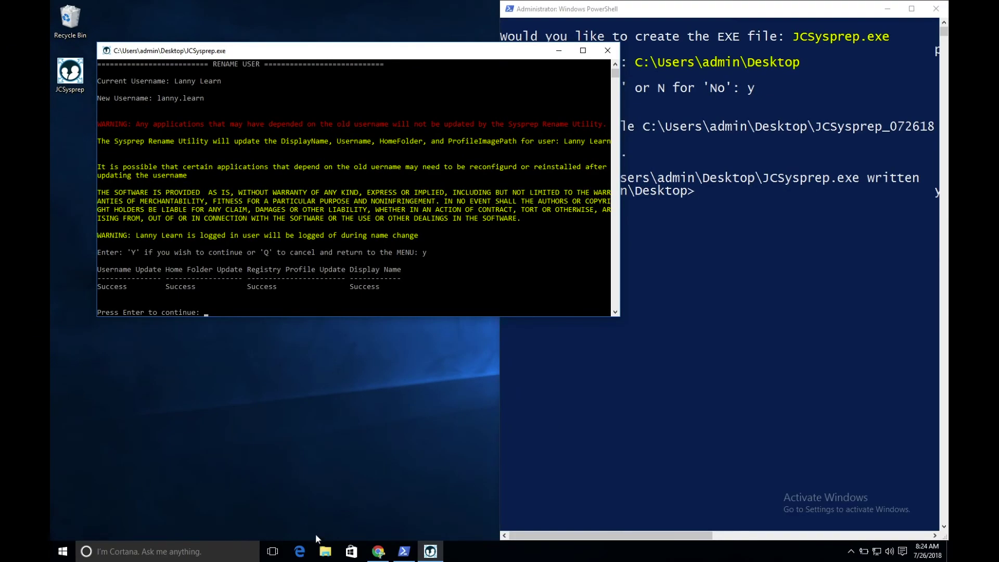
{"action": "left_click", "coordinate": [320, 545]}
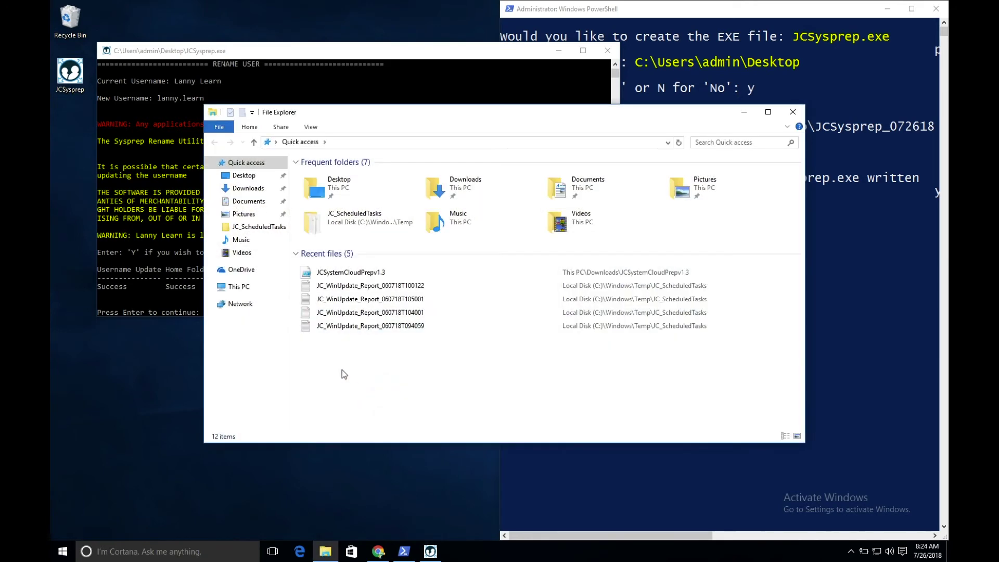
Browse to C:\Users in File Explorer to check the renamed home folder.
{"action": "left_click", "coordinate": [247, 292]}
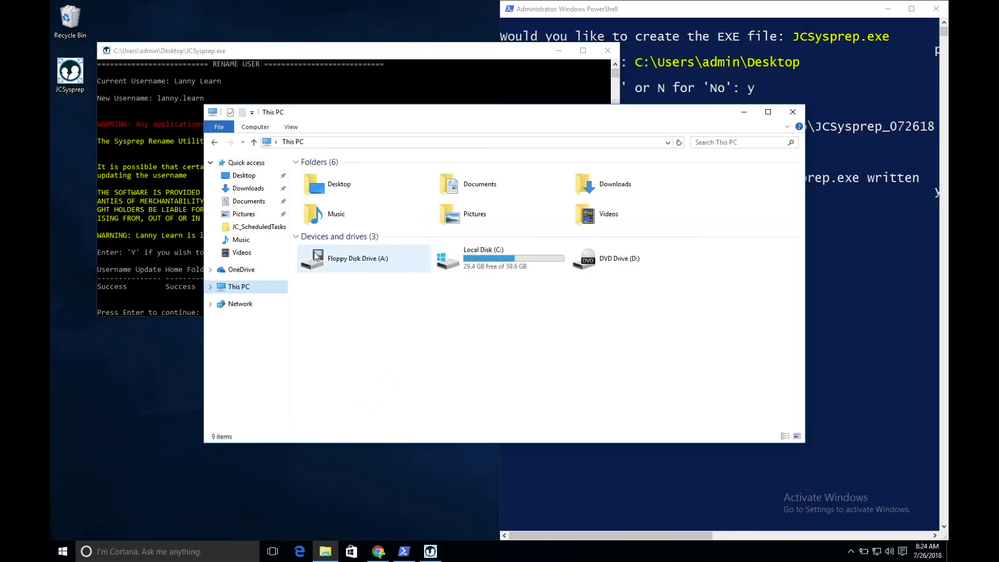
{"action": "double_click", "coordinate": [491, 269]}
{"action": "double_click", "coordinate": [357, 223]}
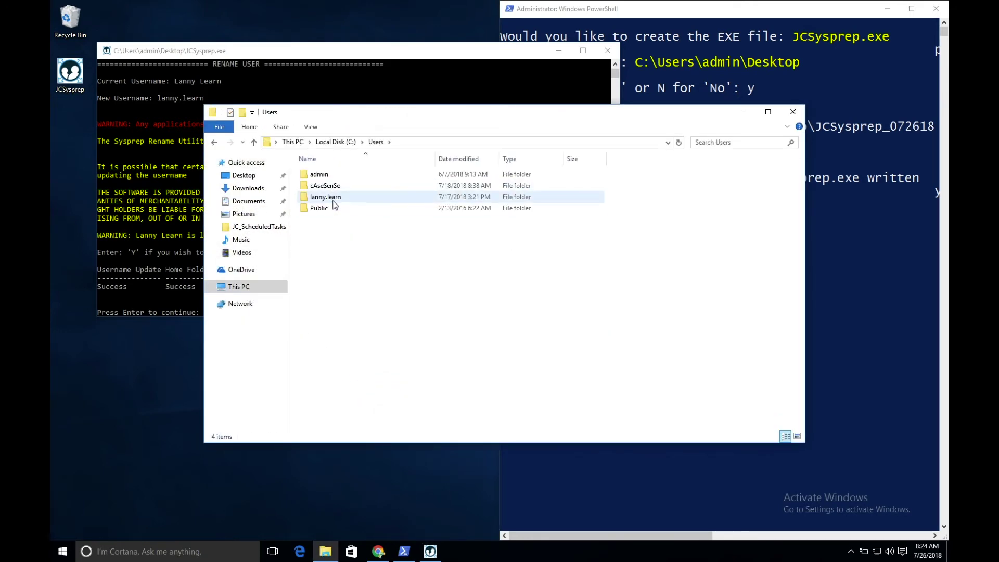
Check the Start menu account list, then return JCSysprep.exe to its main menu.
{"action": "left_click", "coordinate": [63, 551]}
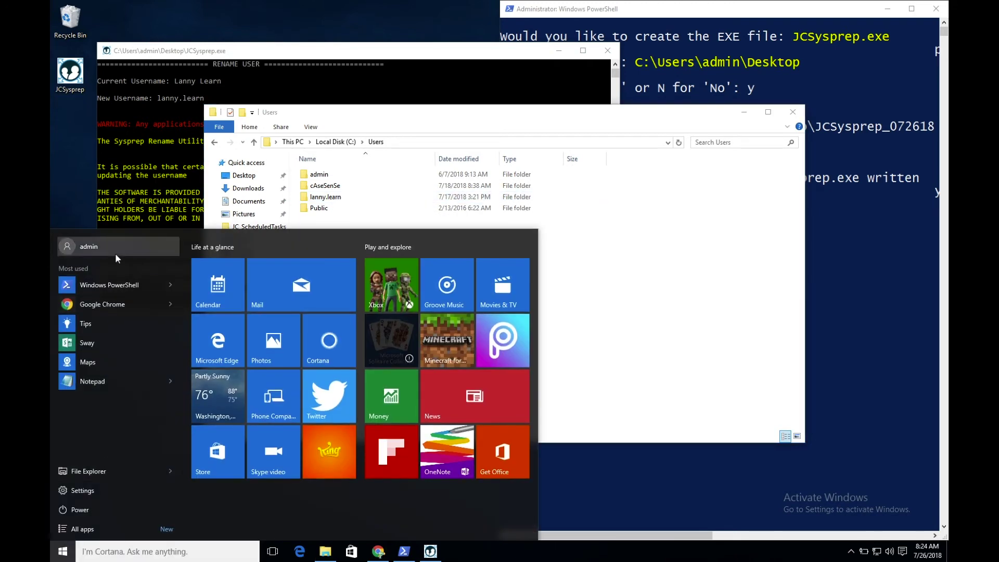
{"action": "left_click", "coordinate": [114, 252]}
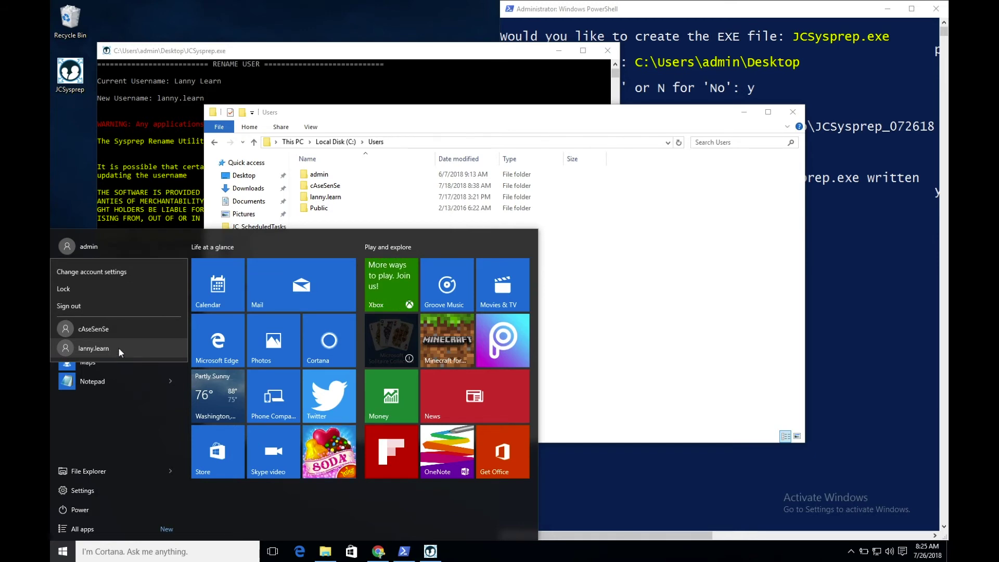
{"action": "left_click", "coordinate": [152, 203]}
{"action": "key", "text": "Return"}
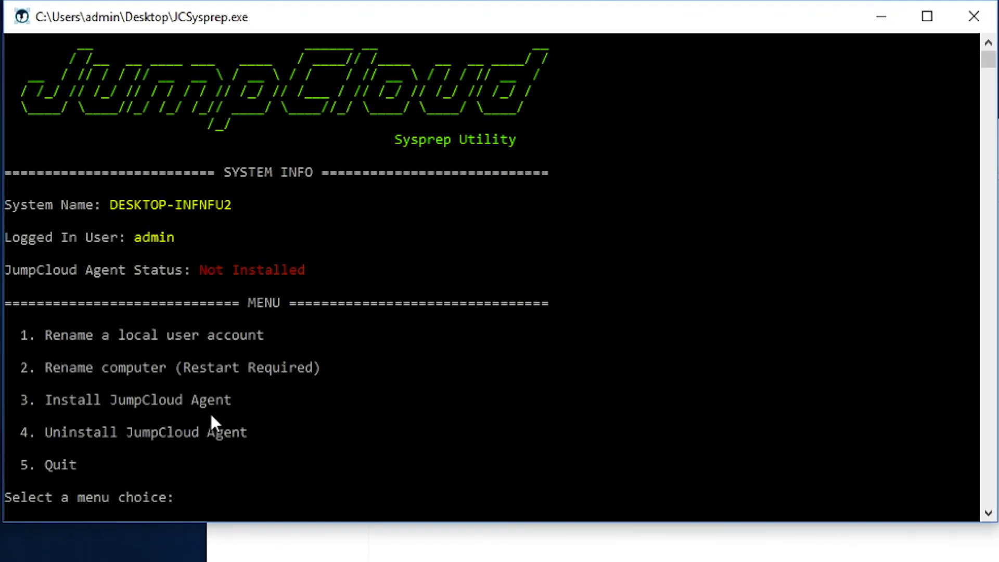
{"action": "type", "text": "2"}
{"action": "key", "text": "Return"}
{"action": "type", "text": "newnam"}
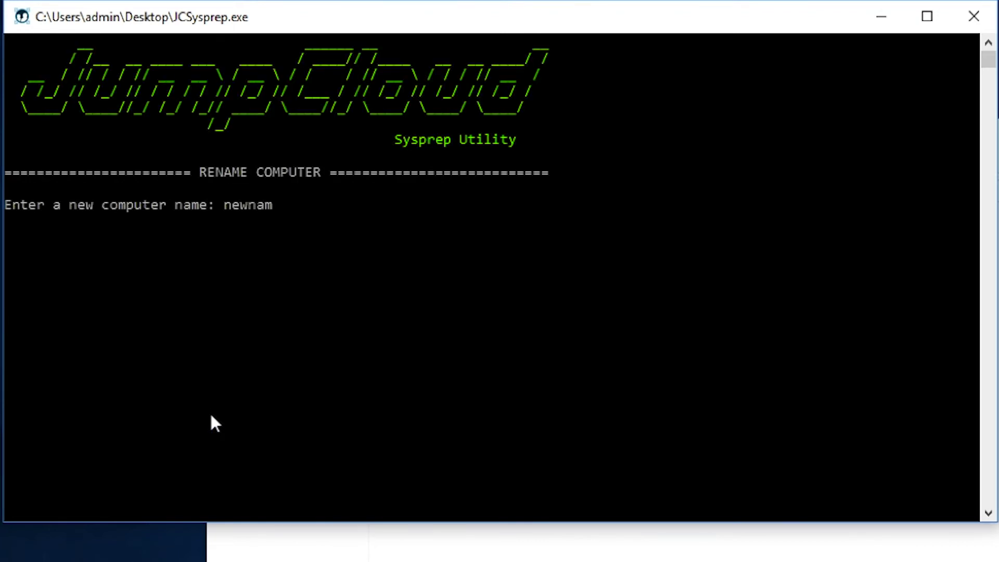
{"action": "type", "text": "e01"}
{"action": "key", "text": "Return"}
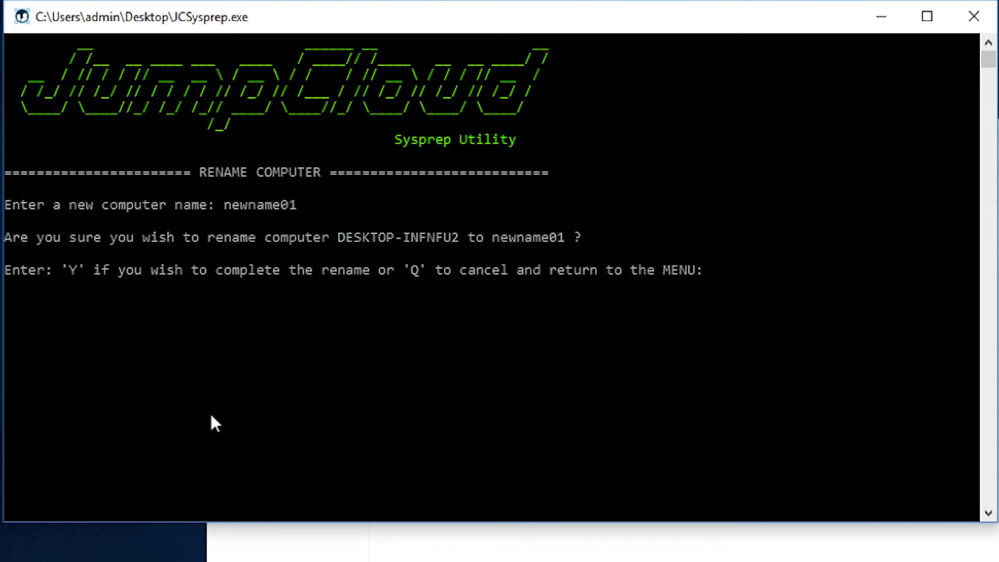
{"action": "type", "text": "q"}
{"action": "key", "text": "Return"}
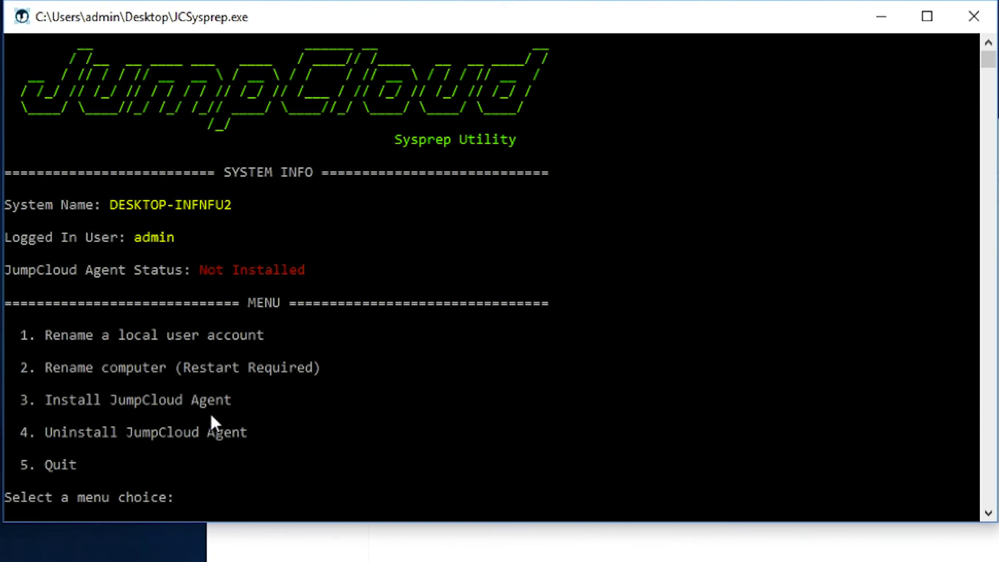
{"action": "type", "text": "3"}
Install the JumpCloud agent with option 3 and return to the main menu showing Running.
{"action": "key", "text": "Return"}
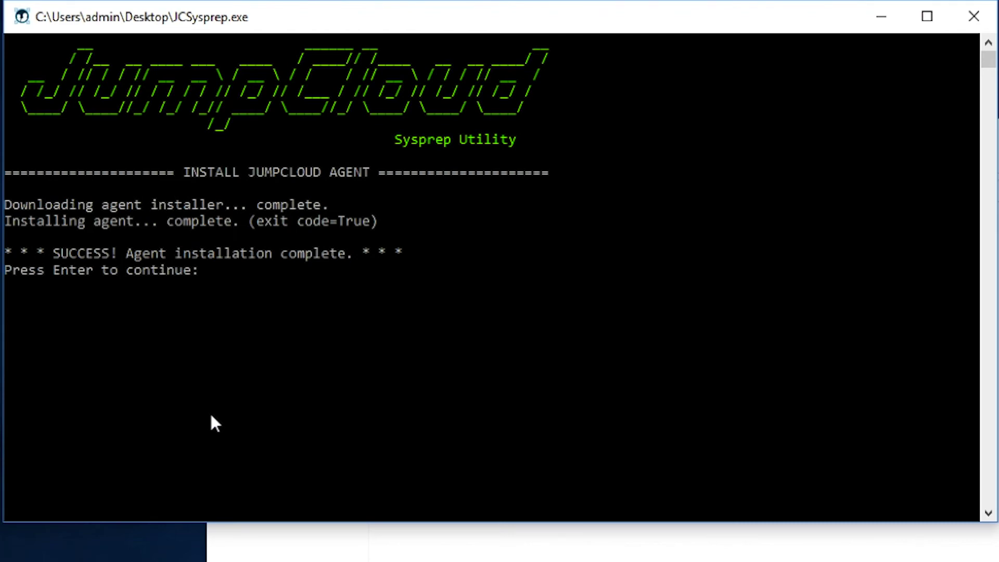
{"action": "key", "text": "Return"}
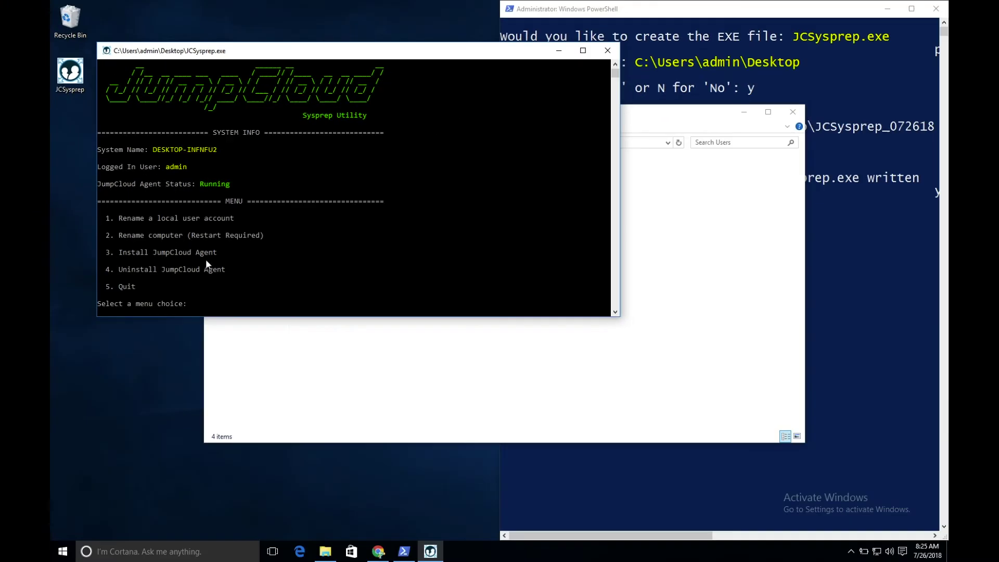
In DESKTOP-INFNFU2's Users tab, search and tick the renamed user, then save the system.
{"action": "left_click", "coordinate": [378, 552]}
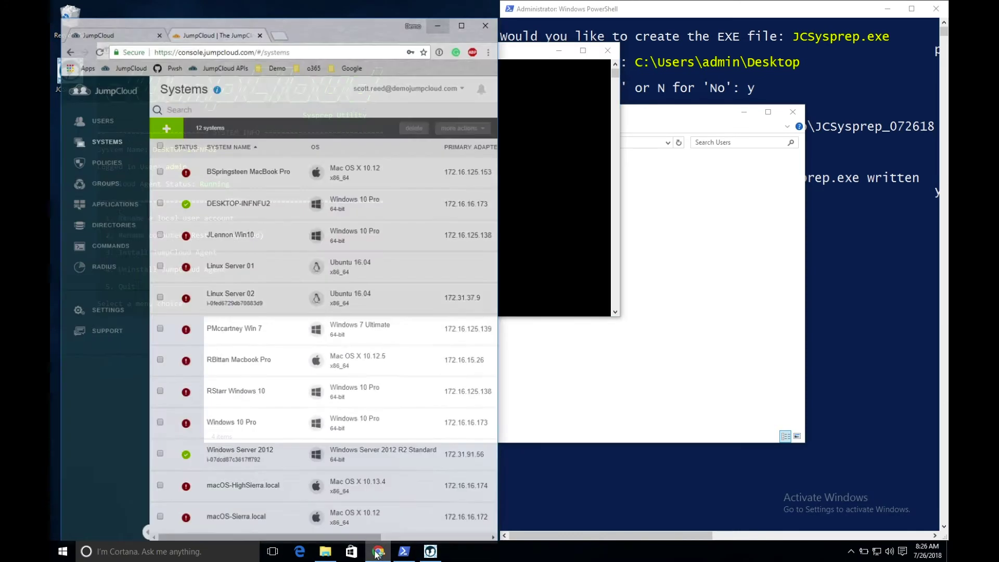
{"action": "left_click", "coordinate": [236, 204]}
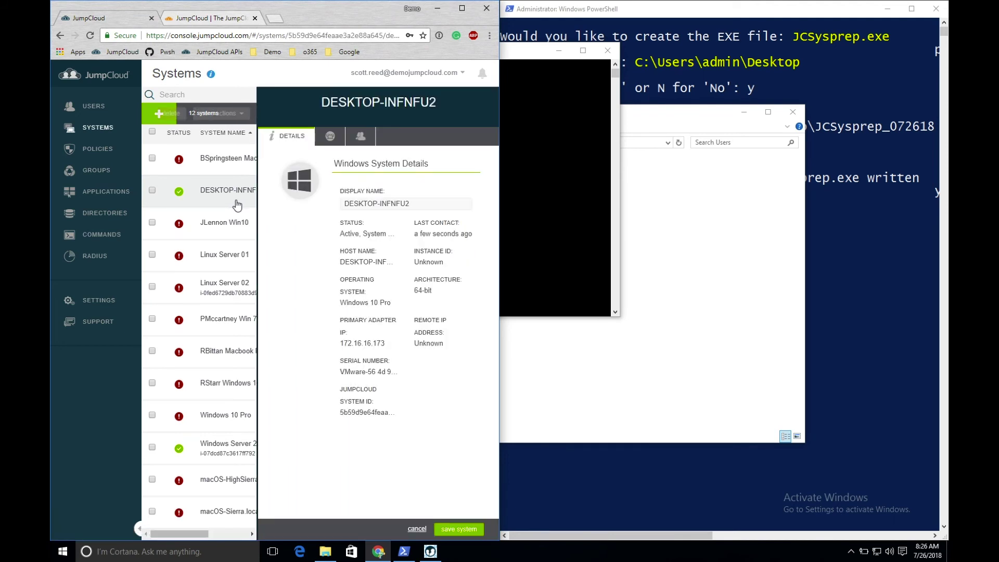
{"action": "left_click", "coordinate": [357, 139]}
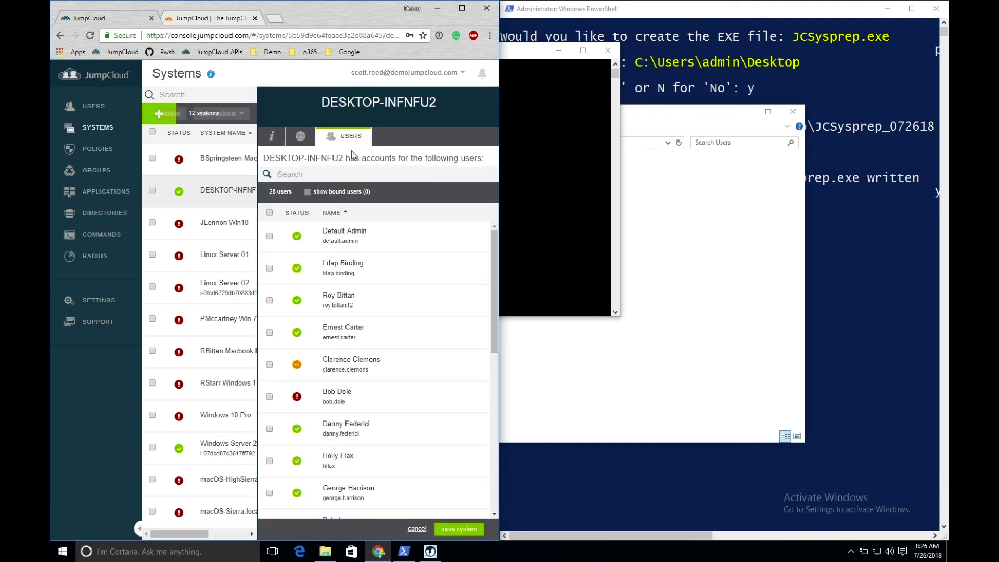
{"action": "left_click", "coordinate": [336, 177]}
{"action": "type", "text": "lanny"}
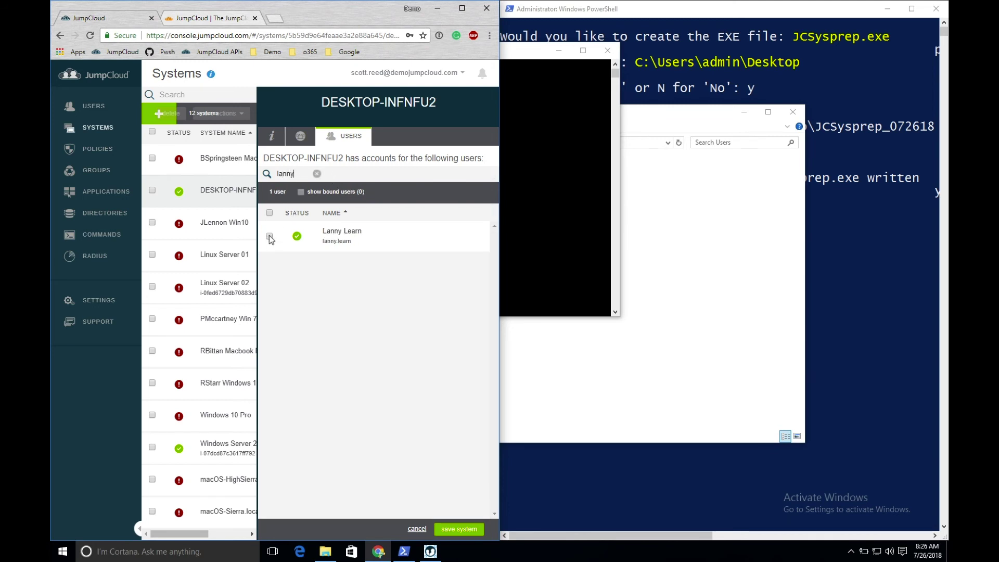
{"action": "left_click", "coordinate": [269, 236]}
{"action": "left_click", "coordinate": [459, 529]}
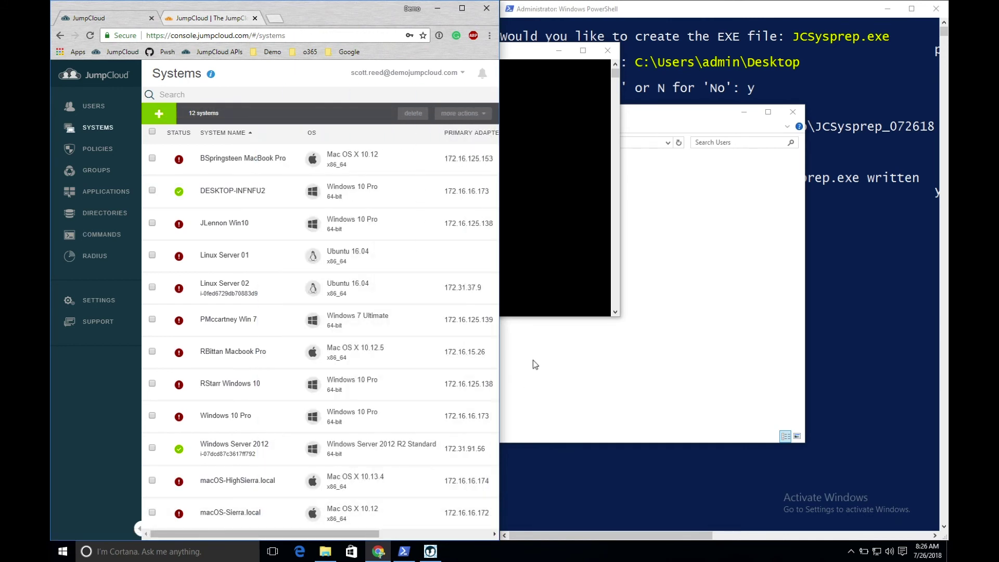
Check the Sysprep console, then show the JumpCloud Sysprep support article maximized at its introduction.
{"action": "left_click", "coordinate": [548, 265]}
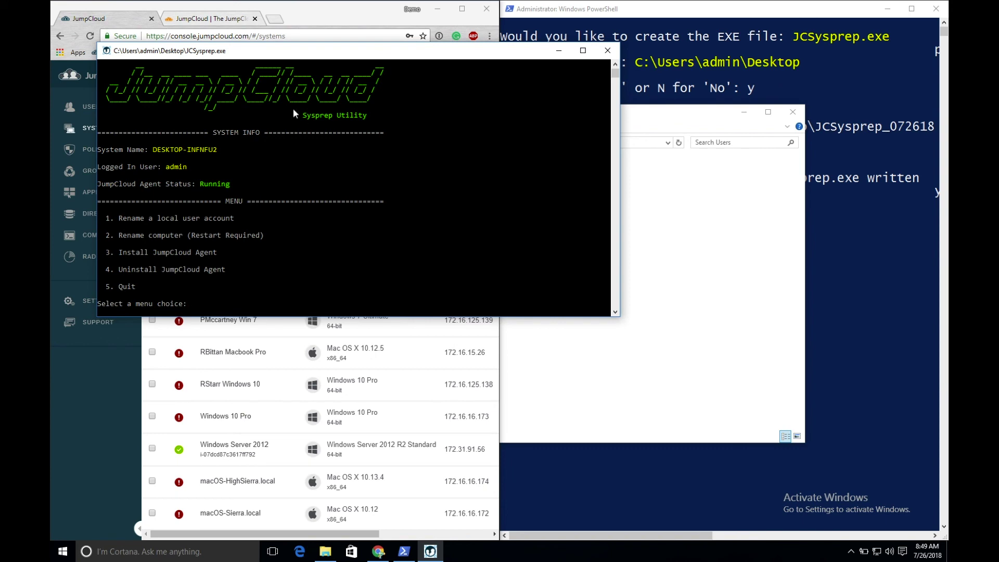
{"action": "left_click", "coordinate": [216, 19]}
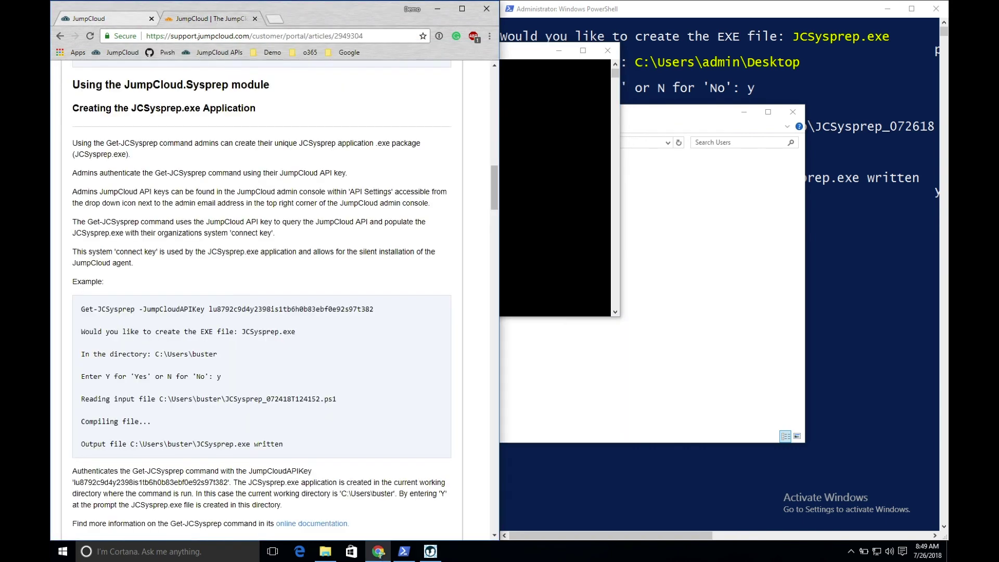
{"action": "left_click", "coordinate": [462, 10]}
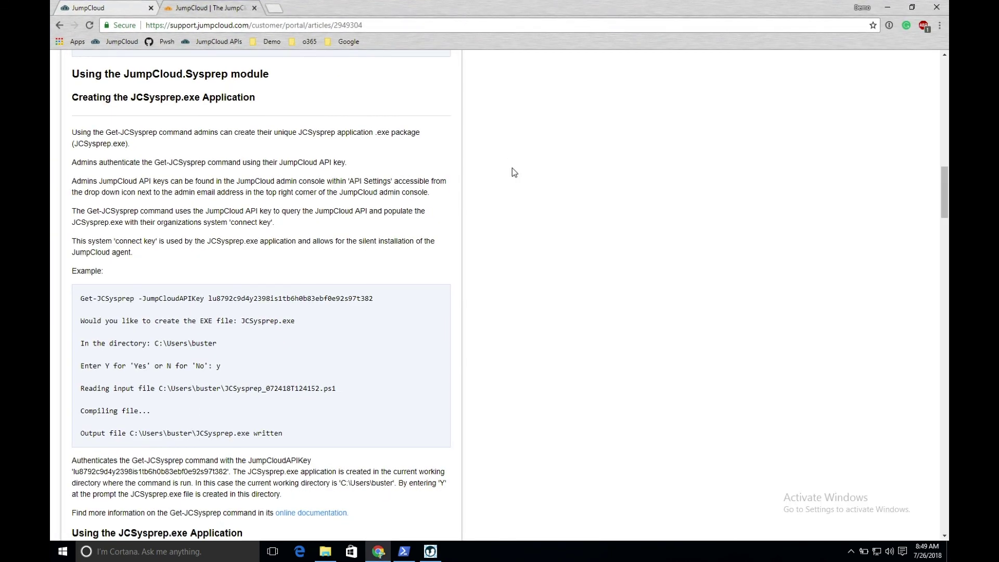
{"action": "scroll", "coordinate": [455, 189], "scroll_direction": "up", "scroll_amount": 15}
{"action": "scroll", "coordinate": [455, 192], "scroll_direction": "down", "scroll_amount": 1}
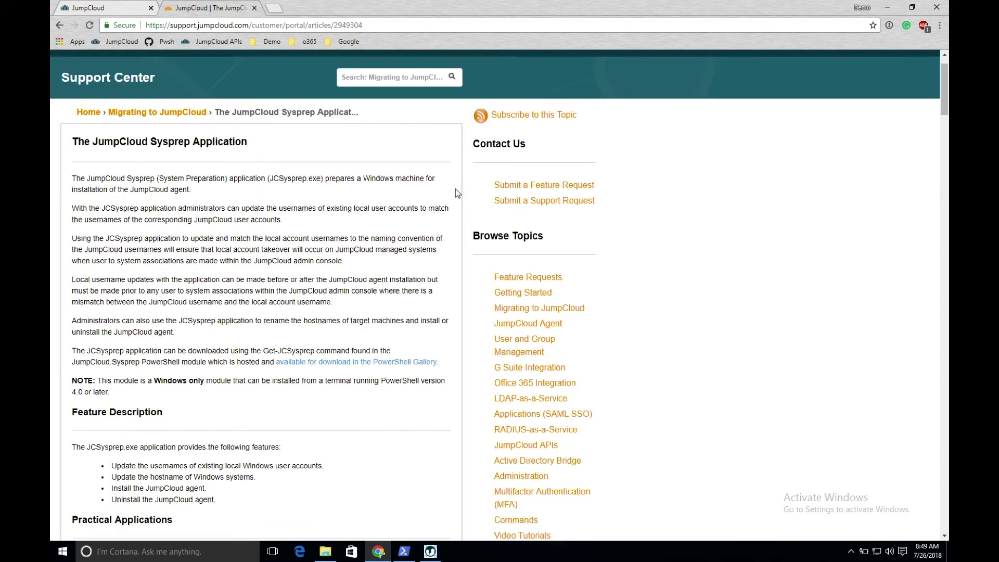